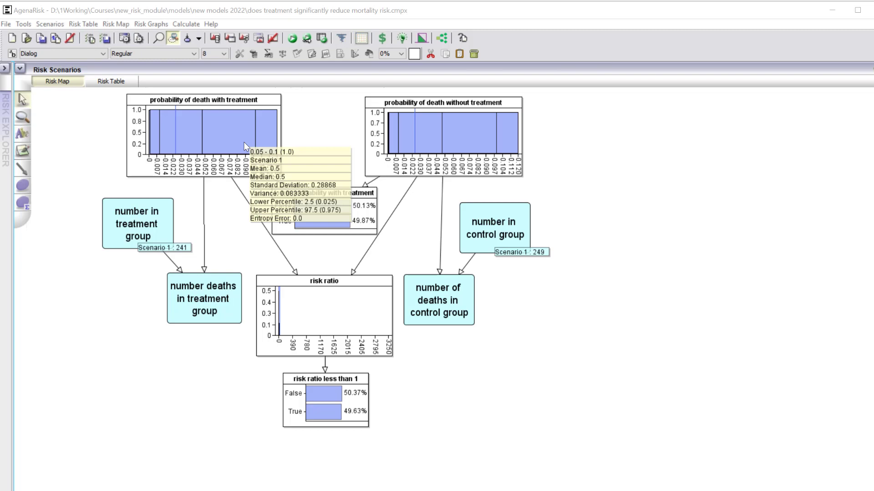
Step: Review the death-probability settings for the with-treatment and without-treatment nodes
click(244, 141)
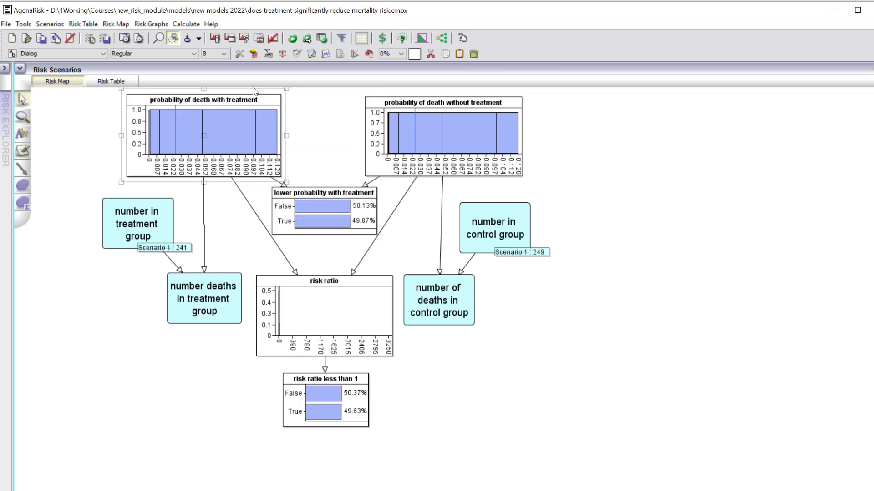
click(270, 56)
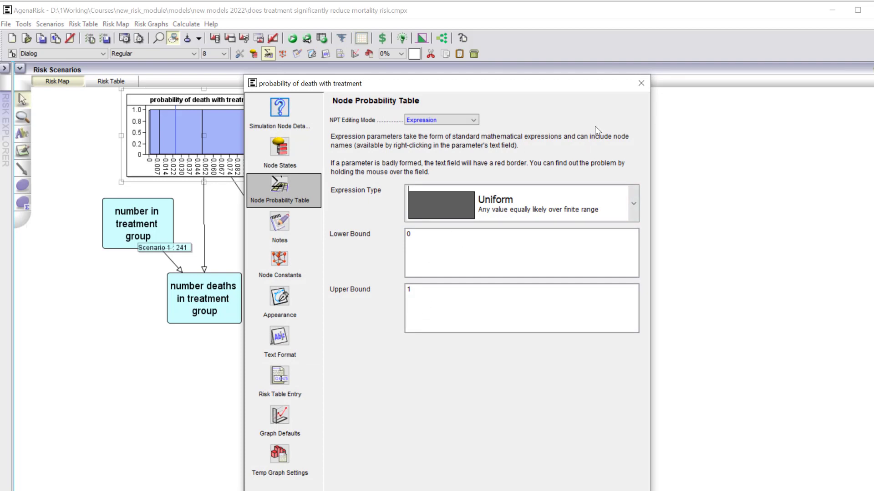
click(641, 83)
double_click(427, 175)
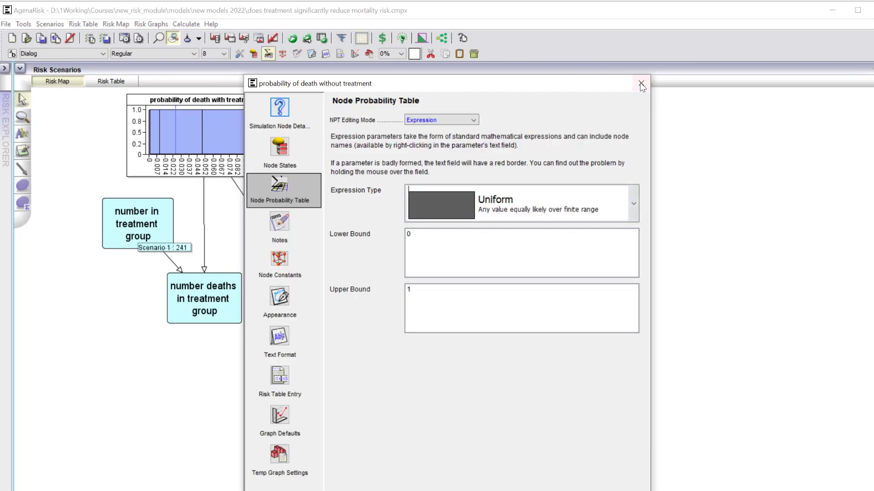
click(640, 83)
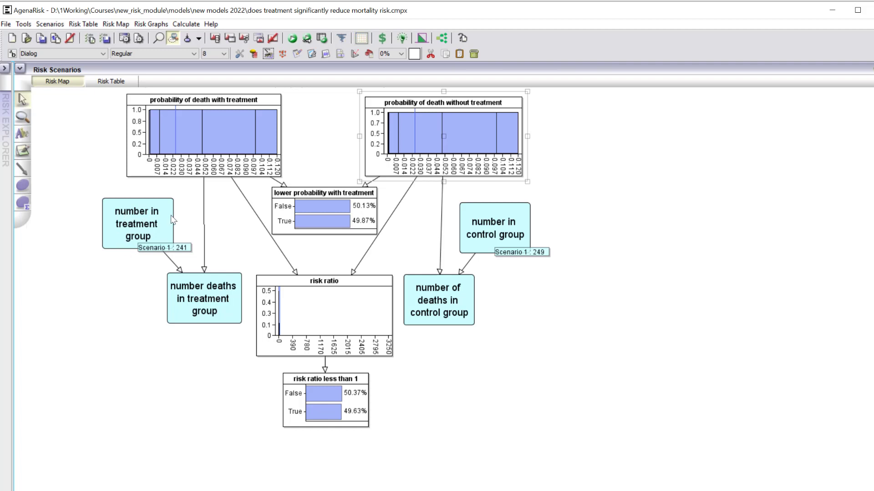
Step: Inspect the treatment deaths node's Number of Trials and Probability of Success parents
mouse_move(212, 131)
click(211, 302)
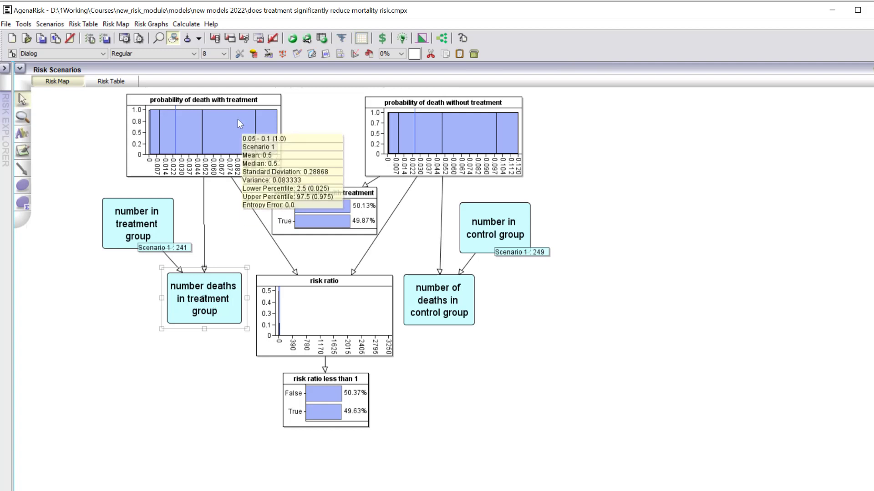
click(268, 54)
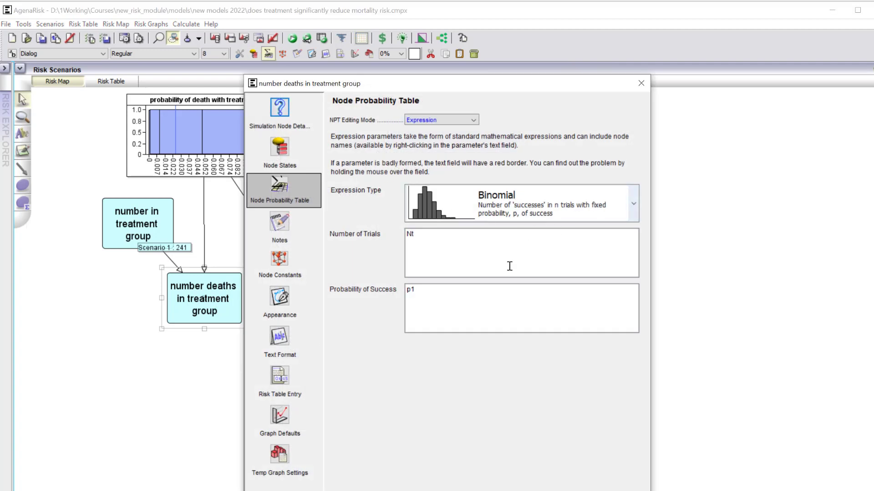
right_click(454, 253)
mouse_move(485, 260)
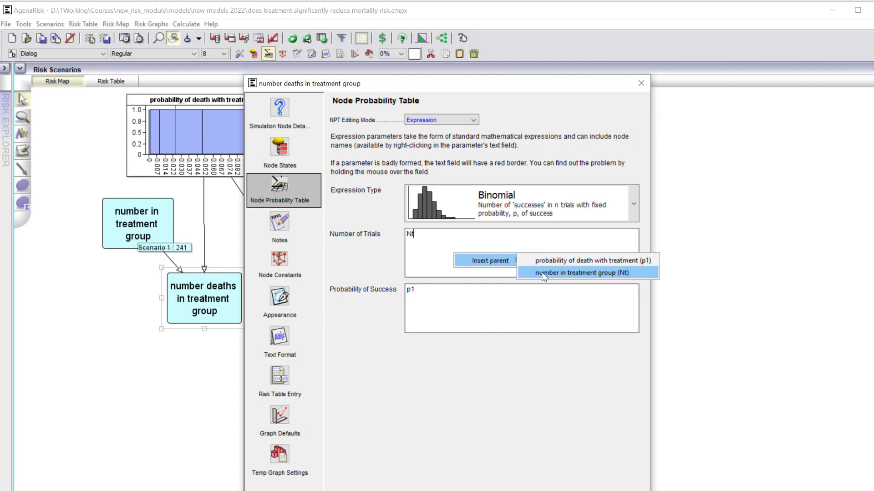
click(482, 303)
right_click(482, 307)
mouse_move(523, 314)
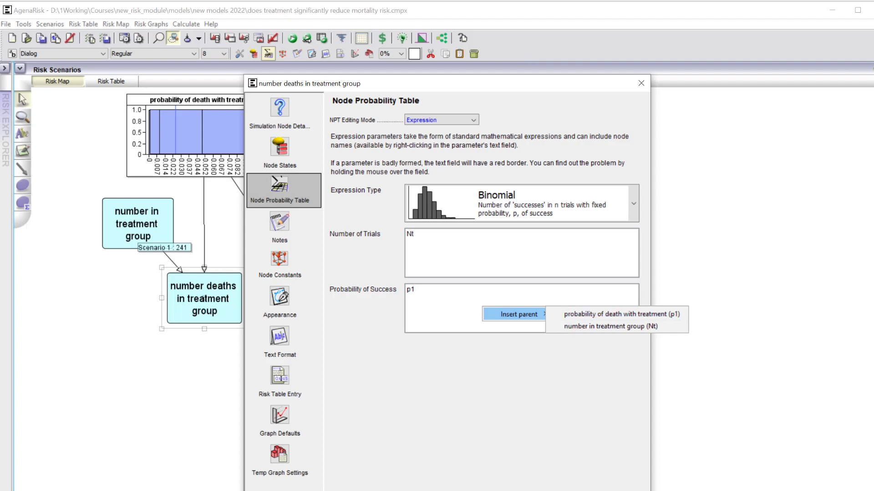
click(572, 358)
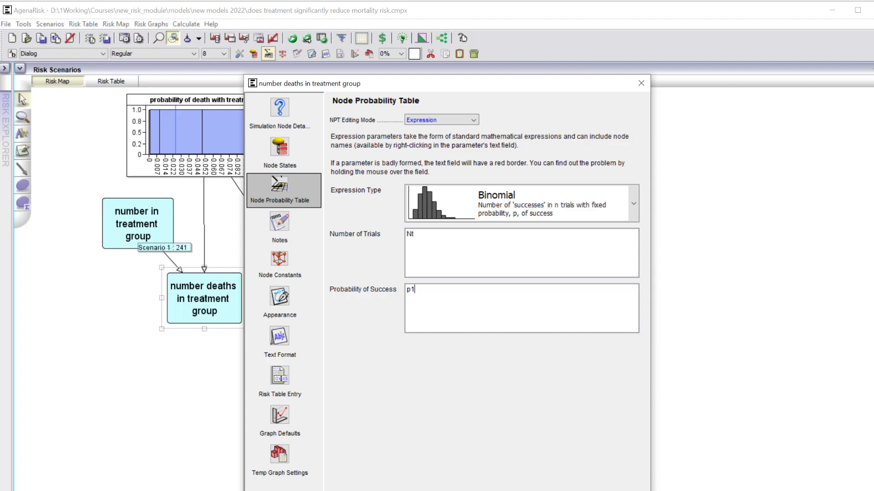
click(640, 84)
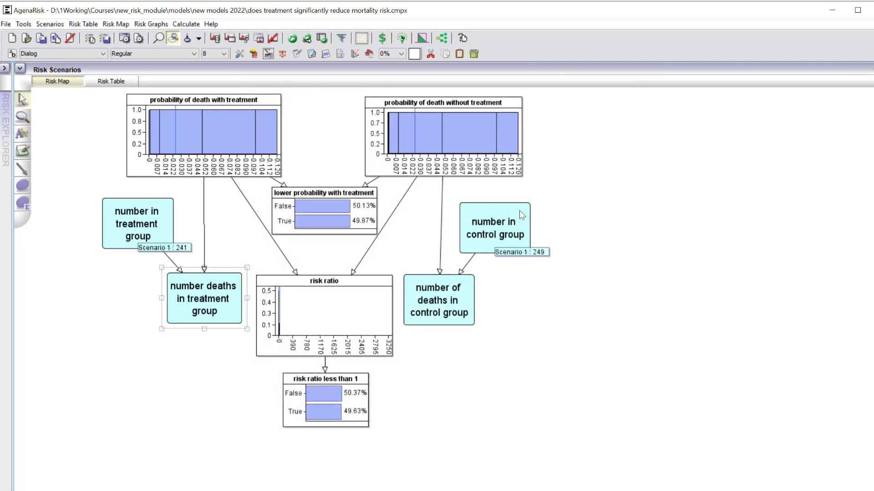
Step: Inspect the control group deaths node's Number of Trials parent options
right_click(447, 294)
click(482, 365)
right_click(443, 249)
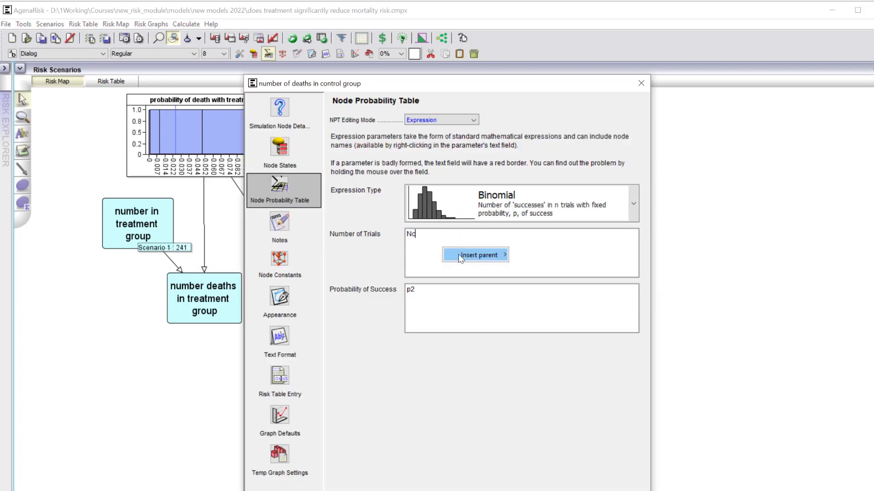
mouse_move(480, 254)
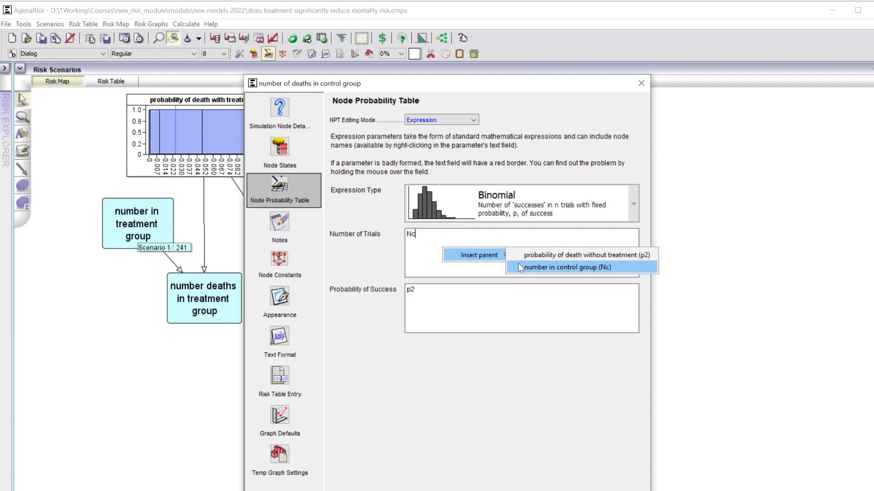
key(Escape)
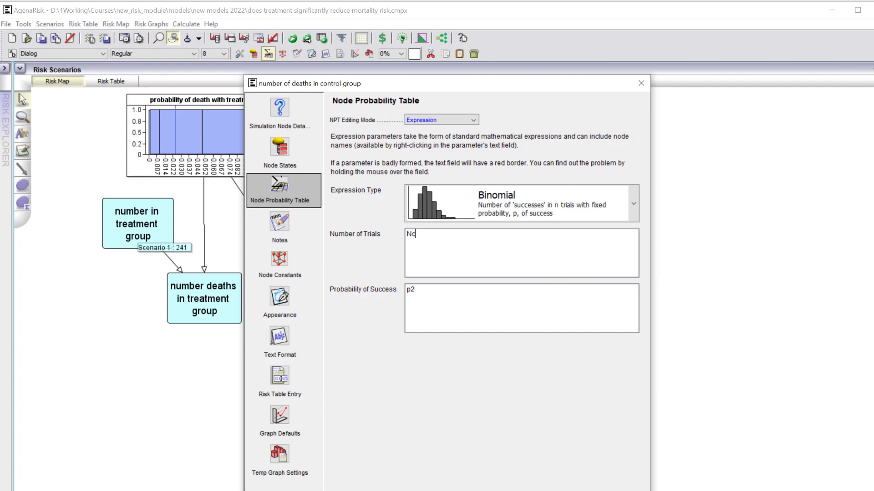
key(Escape)
Step: Check the parent nodes available for the risk ratio node's expression
click(332, 321)
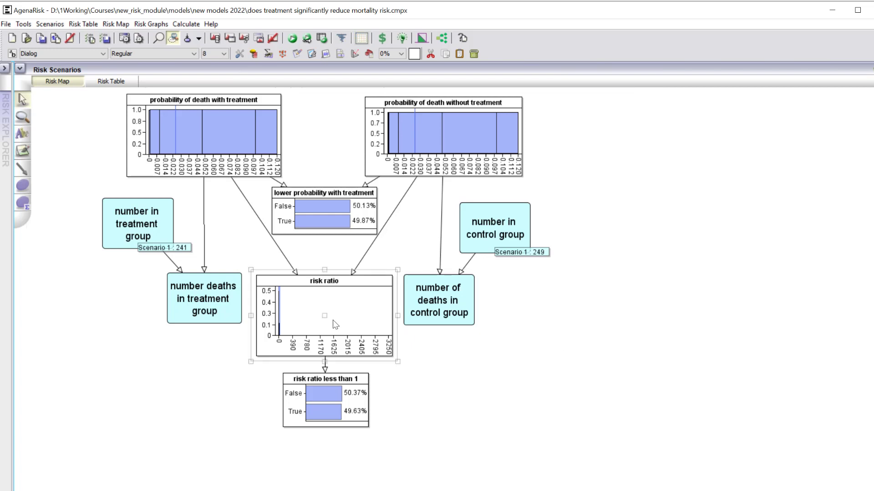
click(268, 54)
right_click(464, 249)
mouse_move(528, 255)
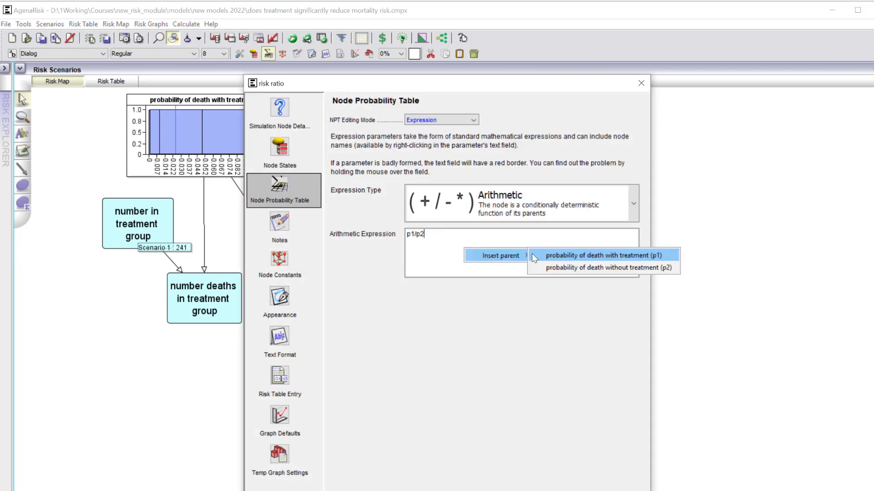
key(Escape)
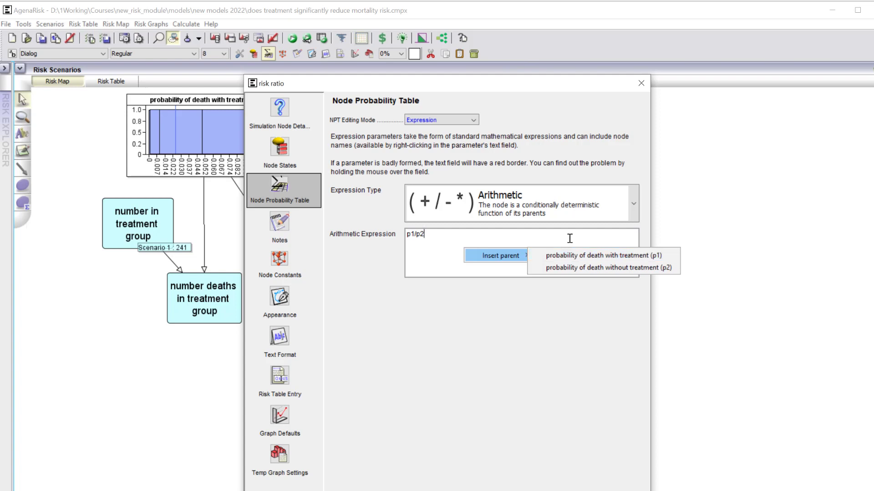
click(641, 83)
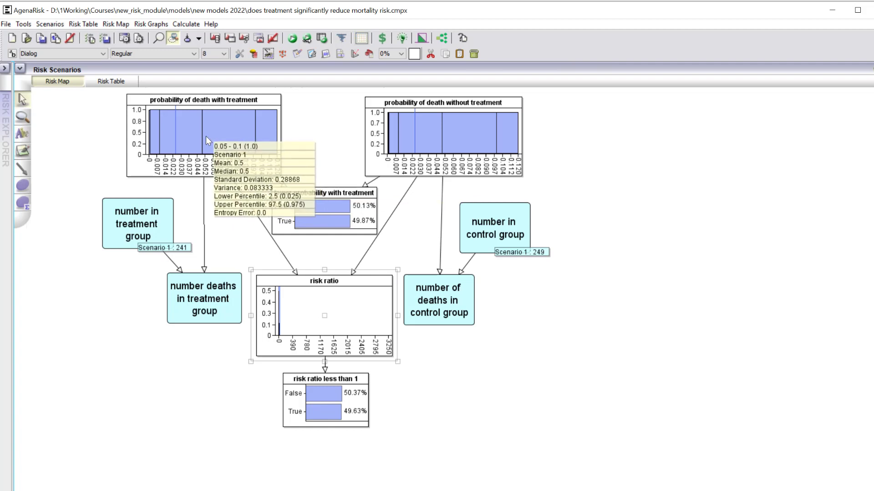
Step: Give the lower-probability-with-treatment node the expression if(p1<p2,"True","False")
double_click(324, 208)
right_click(437, 296)
mouse_move(473, 303)
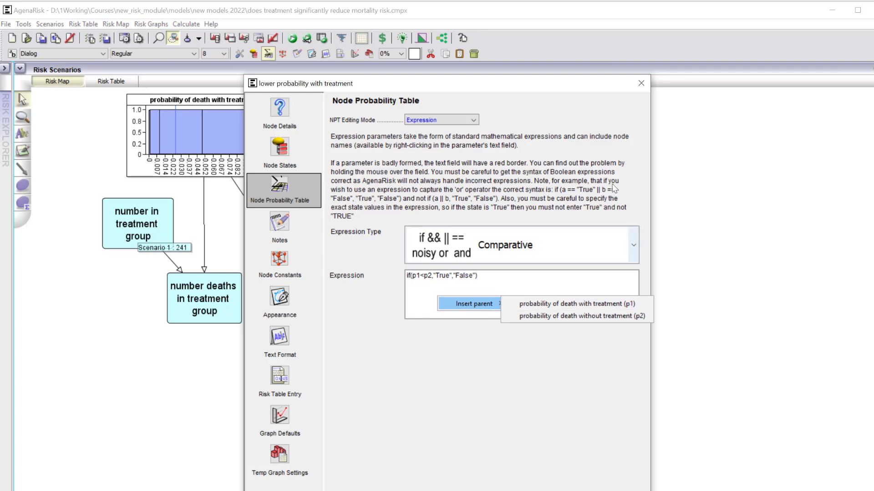
click(641, 84)
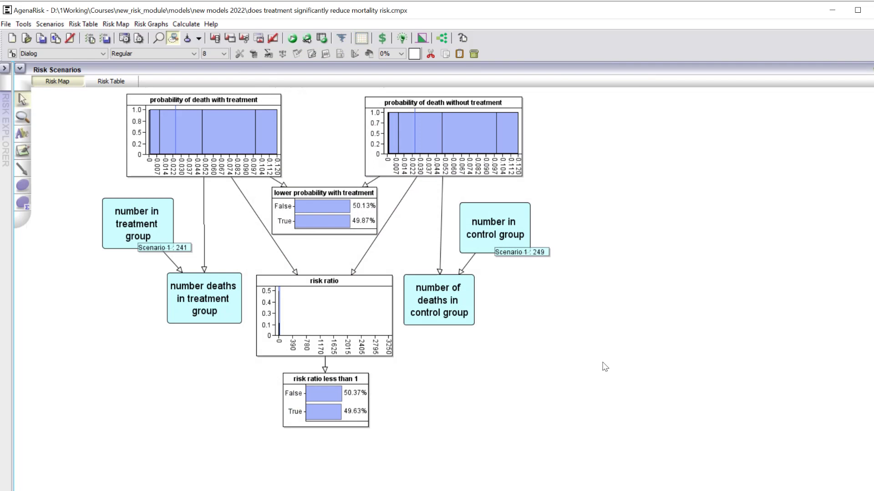
right_click(226, 312)
Step: Record 3 observed deaths in the treatment group for Scenario 1
mouse_move(362, 333)
mouse_move(394, 333)
click(447, 332)
text(3)
click(406, 245)
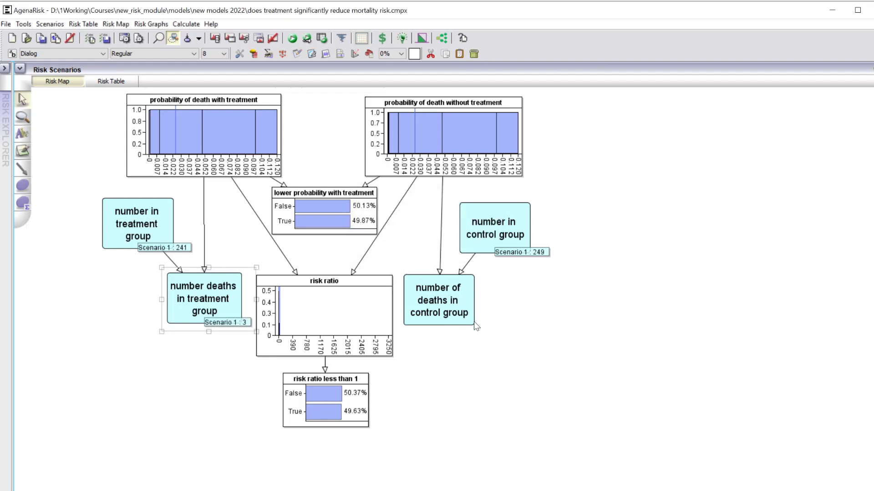
Step: Record 10 control-group deaths and recalculate the model
right_click(451, 320)
mouse_move(500, 336)
mouse_move(592, 337)
click(668, 336)
text(10)
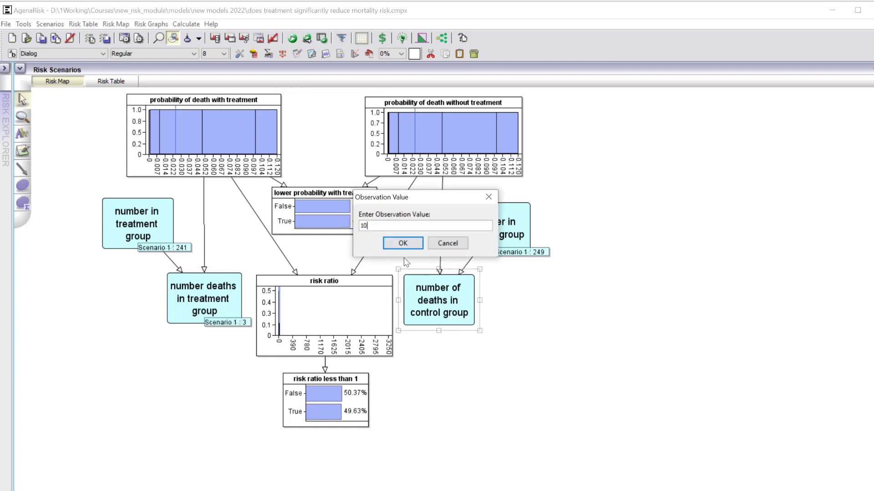
click(405, 244)
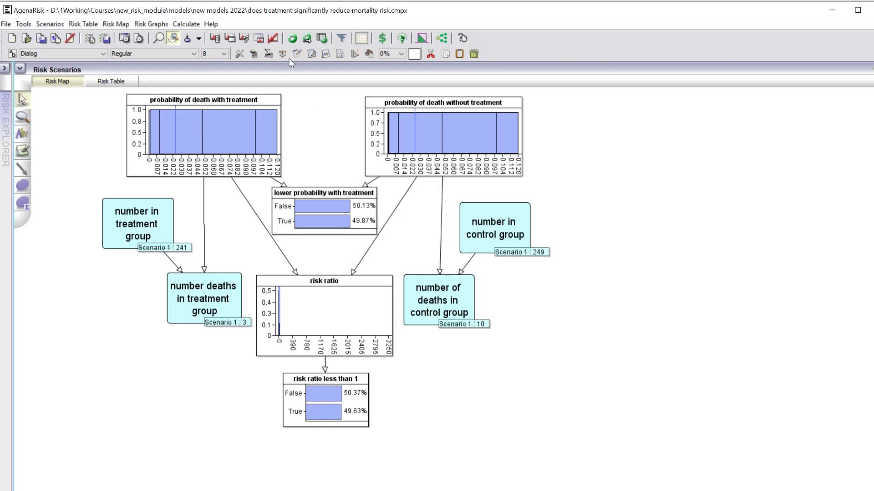
click(291, 39)
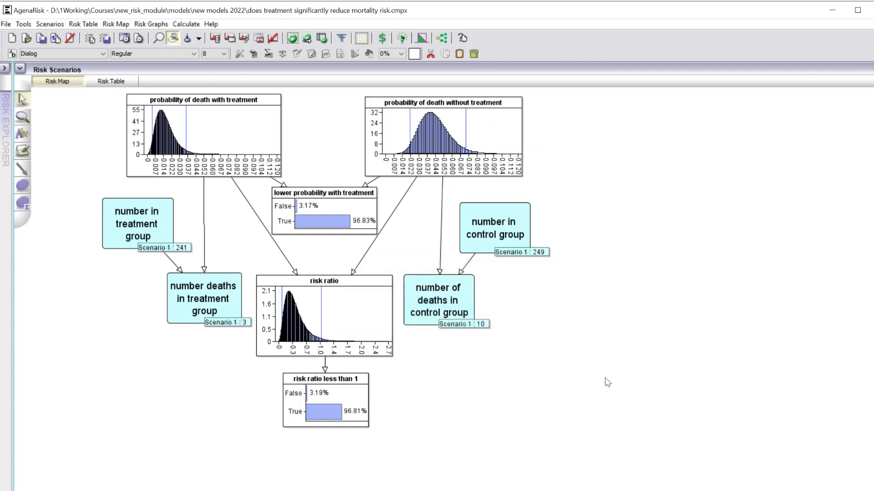
mouse_move(191, 175)
mouse_move(165, 136)
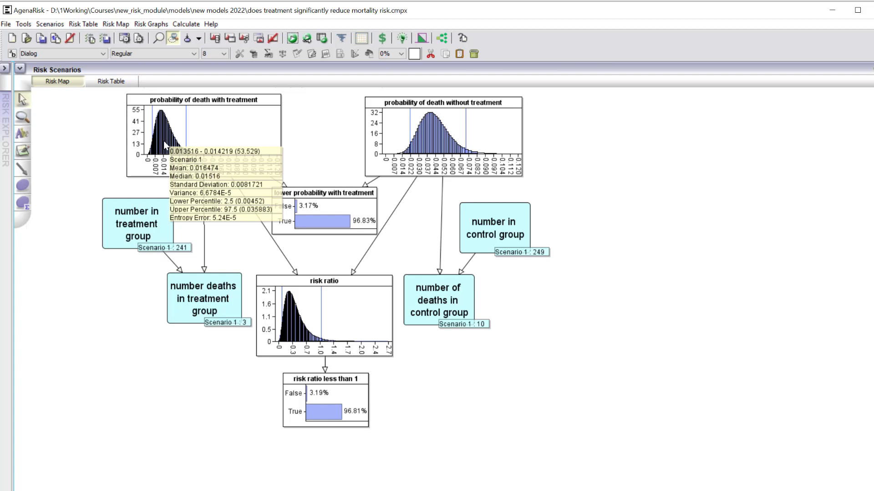
mouse_move(438, 149)
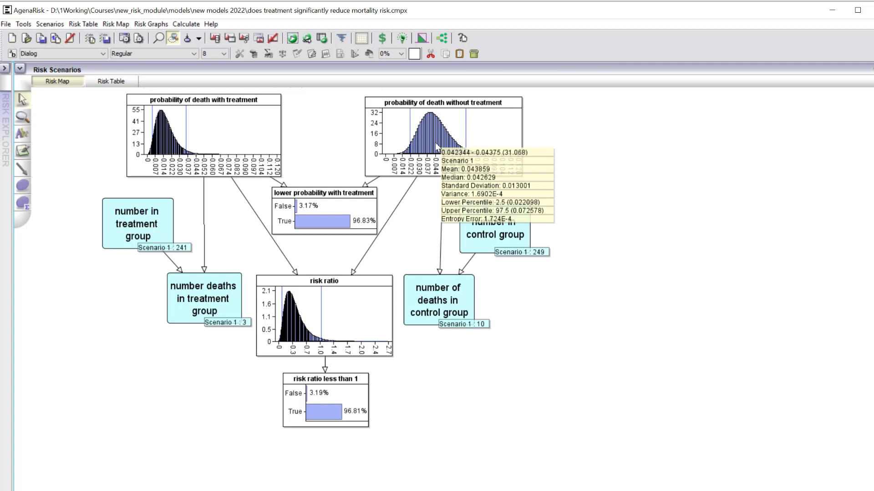
mouse_move(291, 320)
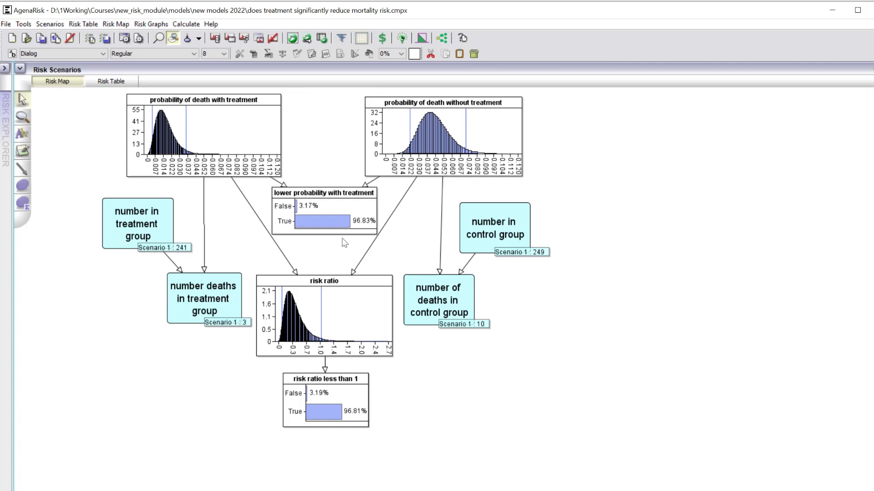
mouse_move(171, 144)
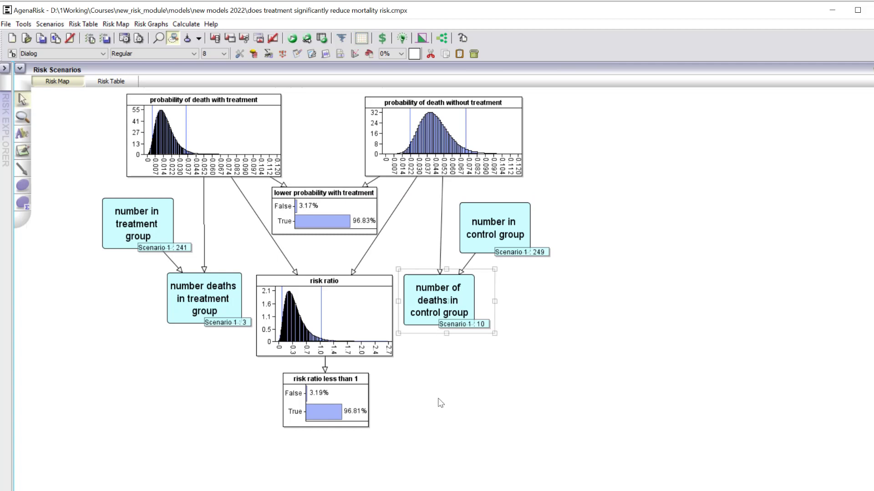
Step: Update control-group deaths to 11 and recalculate, giving risk ratio below 1 at 98.02%
right_click(453, 324)
mouse_move(546, 319)
mouse_move(633, 319)
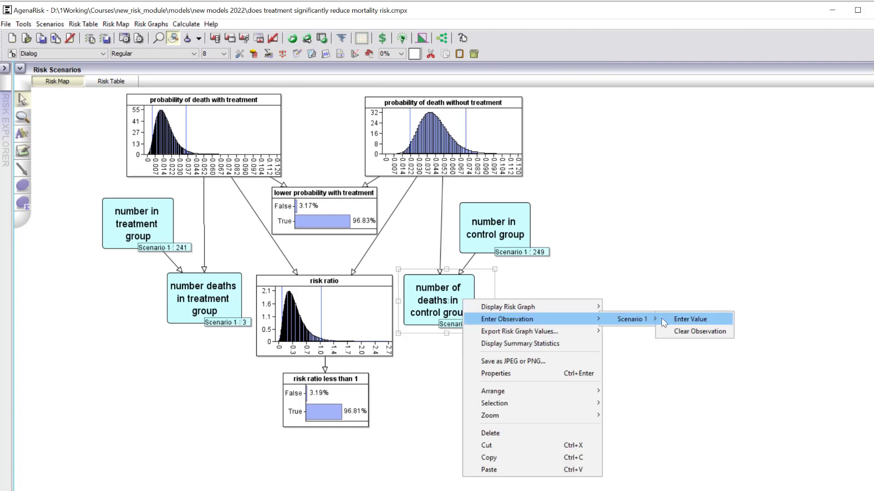
click(662, 318)
text(11)
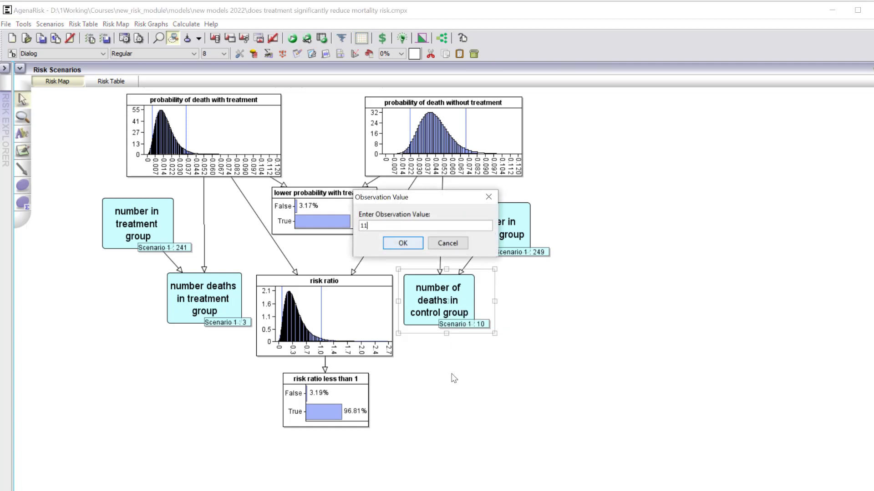
click(402, 245)
click(294, 42)
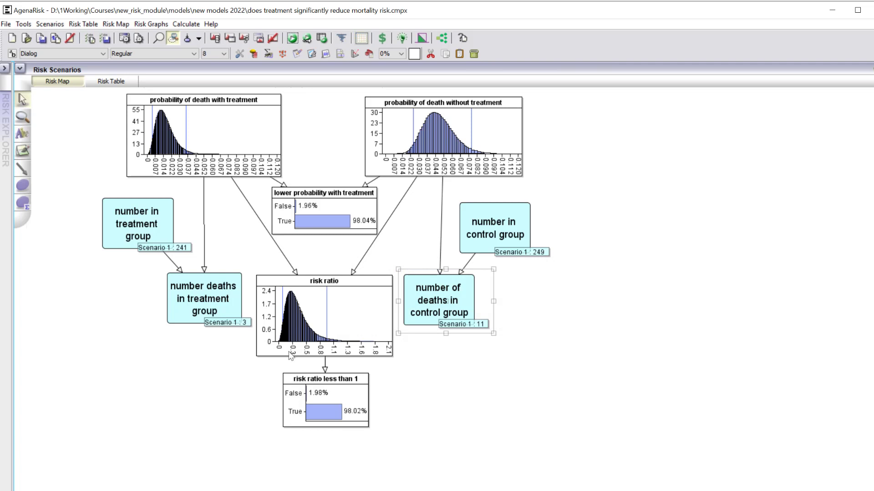
mouse_move(298, 336)
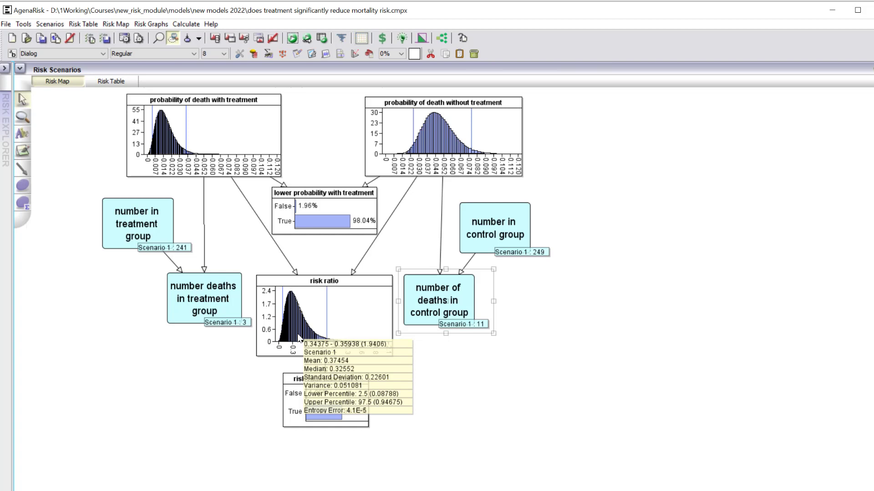
Step: Update treatment-group deaths to 2 and recalculate, giving risk ratio below 1 at 99.24%
right_click(221, 299)
mouse_move(355, 319)
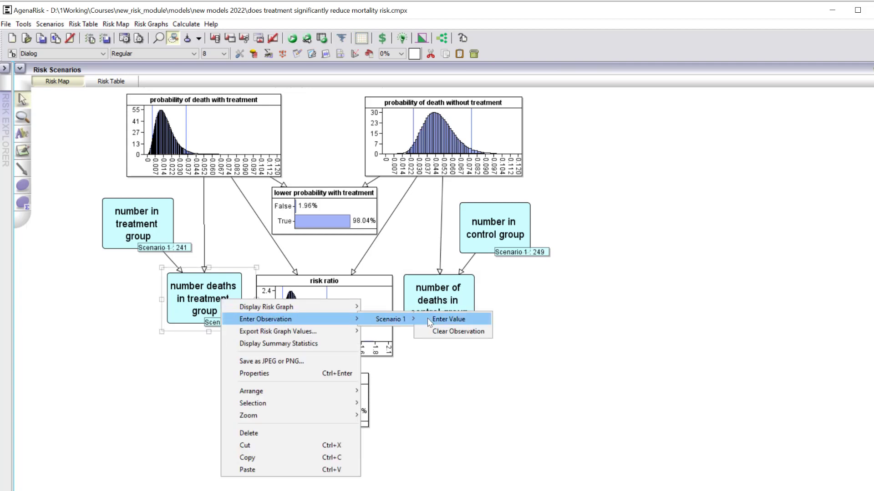
click(428, 318)
text(2)
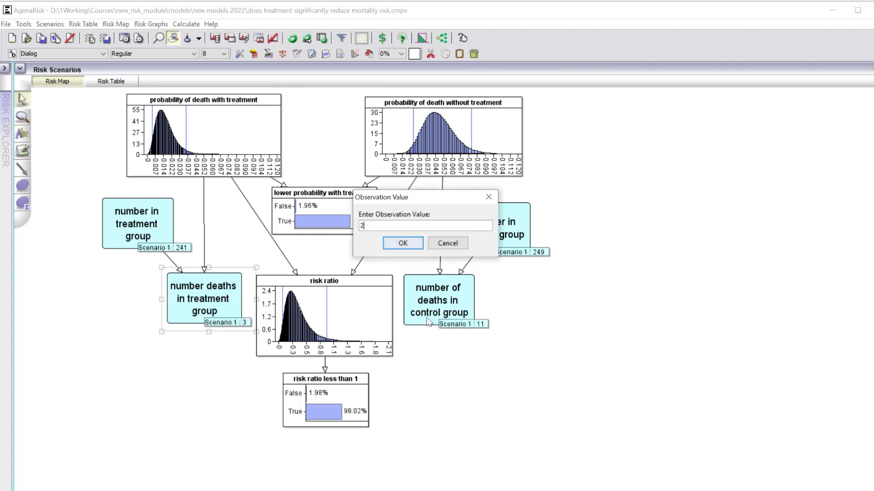
click(402, 243)
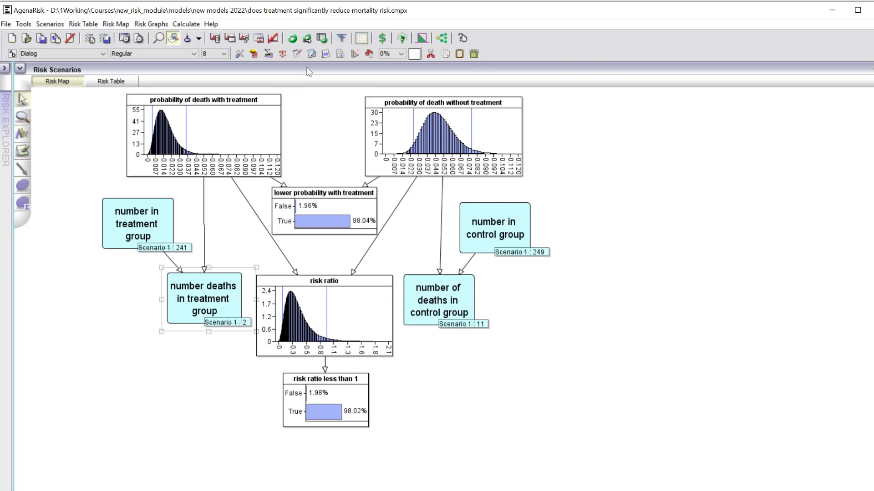
click(293, 38)
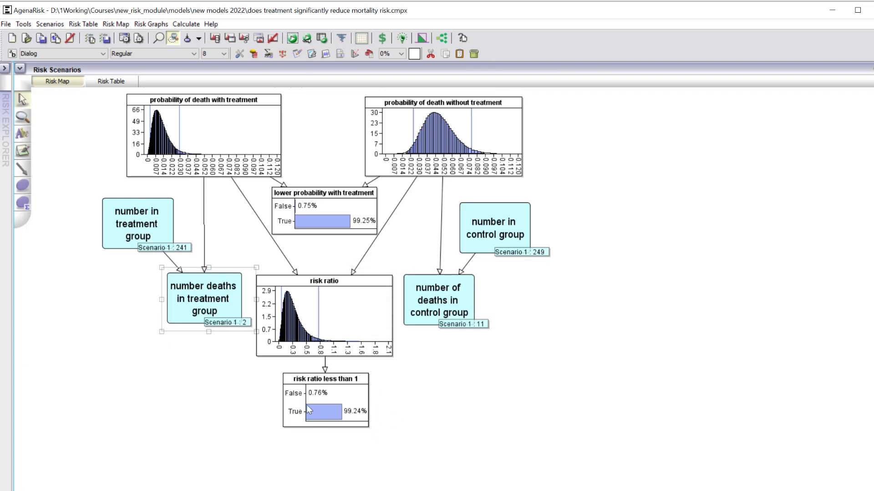
click(103, 476)
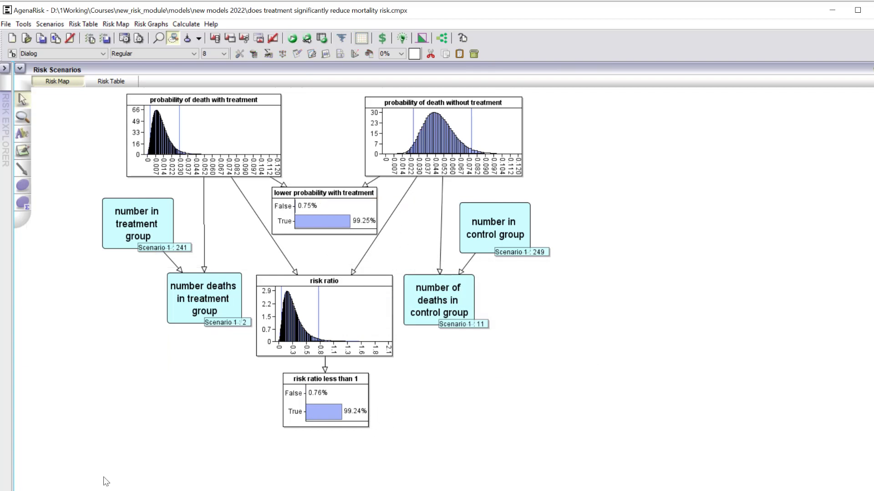